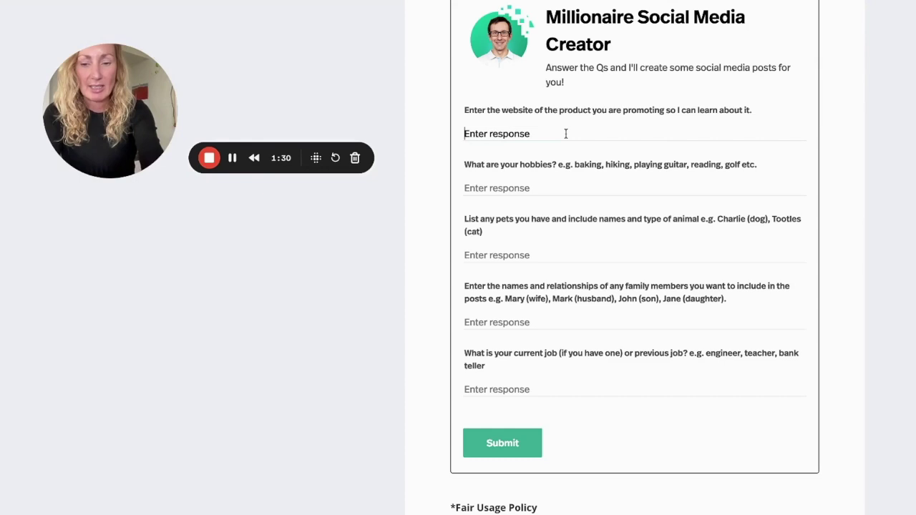
{"action": "type", "text": "https://live.aipartnerprofit.com/your-partner-invite"}
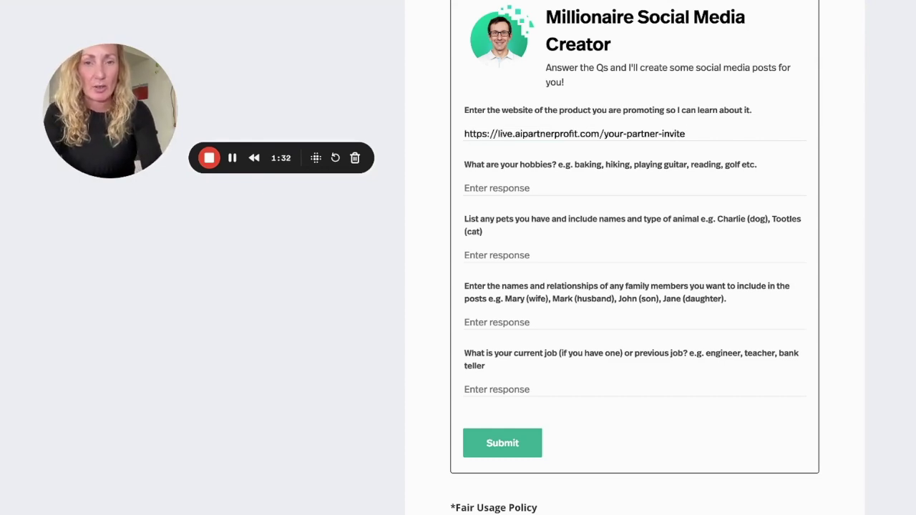
{"action": "left_click", "coordinate": [523, 190]}
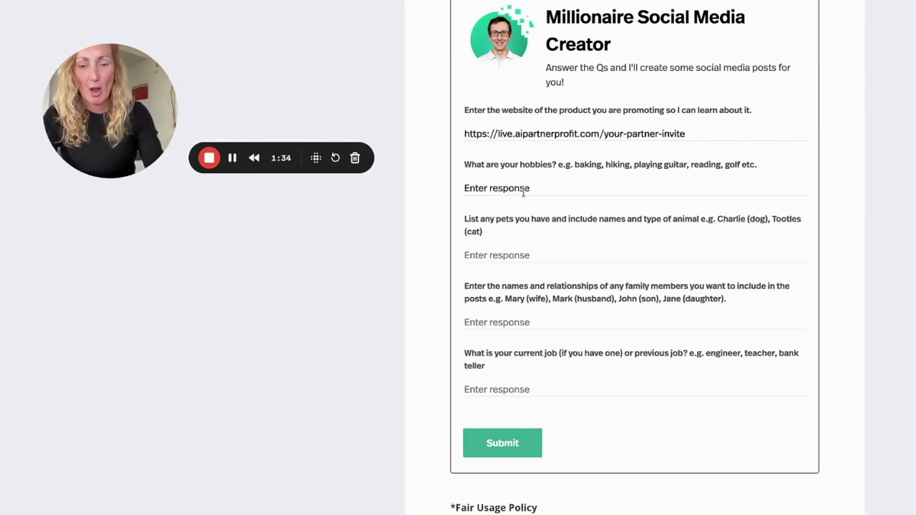
{"action": "type", "text": "Netball"}
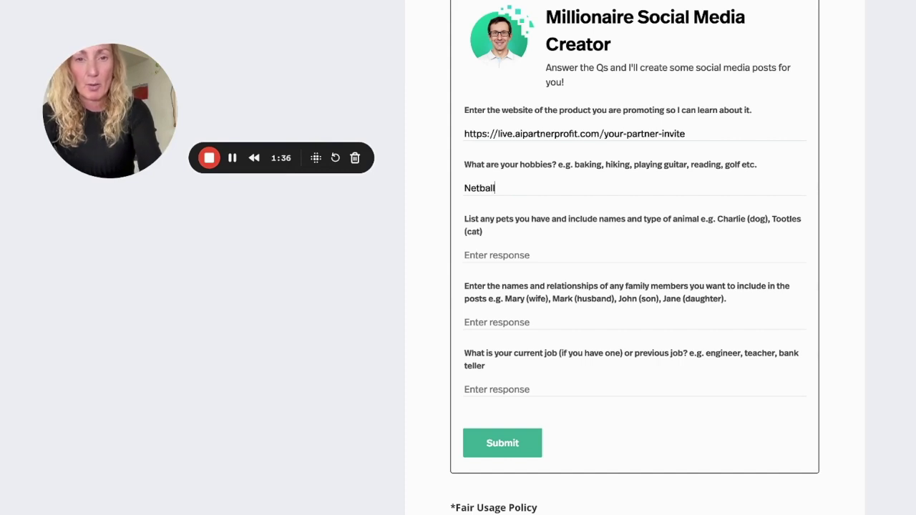
{"action": "type", "text": ", hiki"}
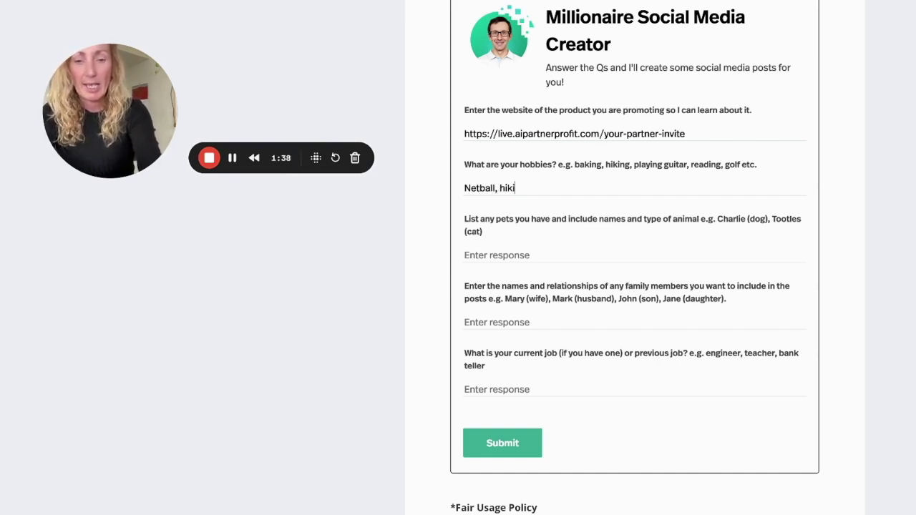
{"action": "type", "text": "ng"}
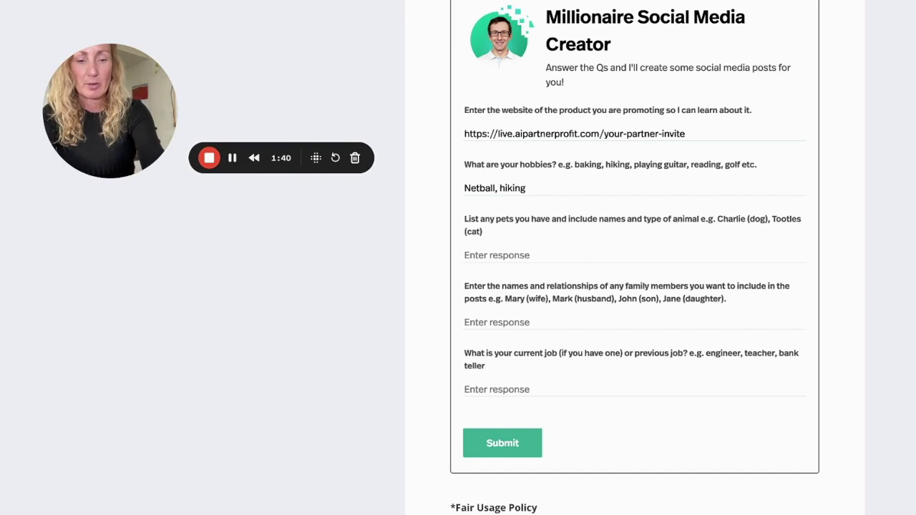
{"action": "type", "text": ", gym"}
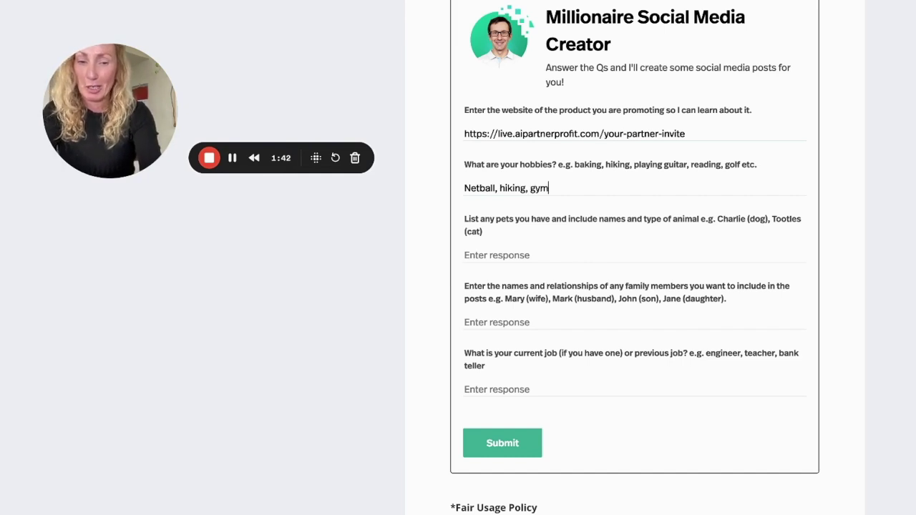
{"action": "type", "text": " junkie"}
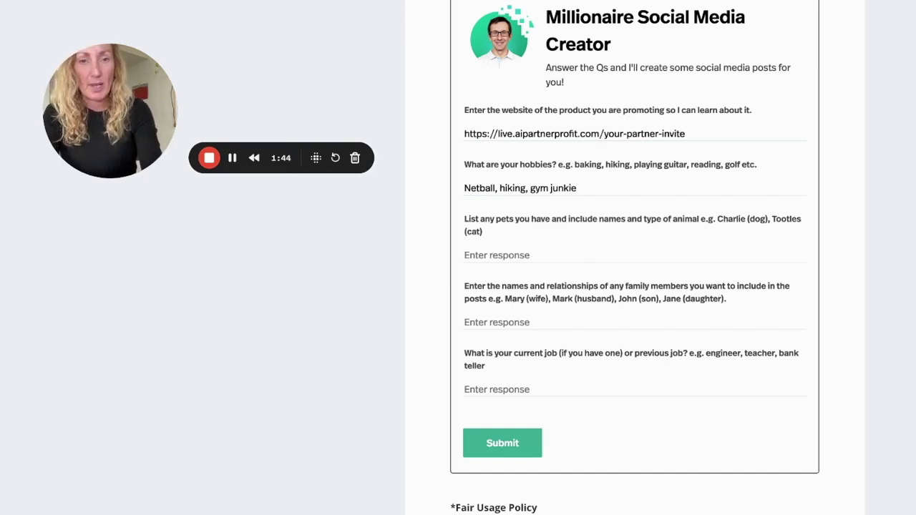
Step: Answer the pets question with "n/a" and list the three family members' names with their ages, 21, 15 and 14 years
{"action": "left_click", "coordinate": [537, 250]}
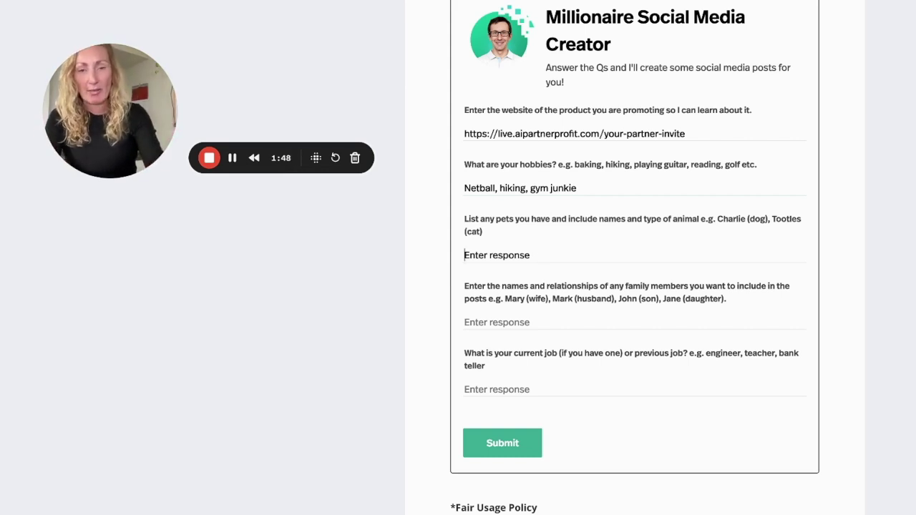
{"action": "type", "text": "n/a"}
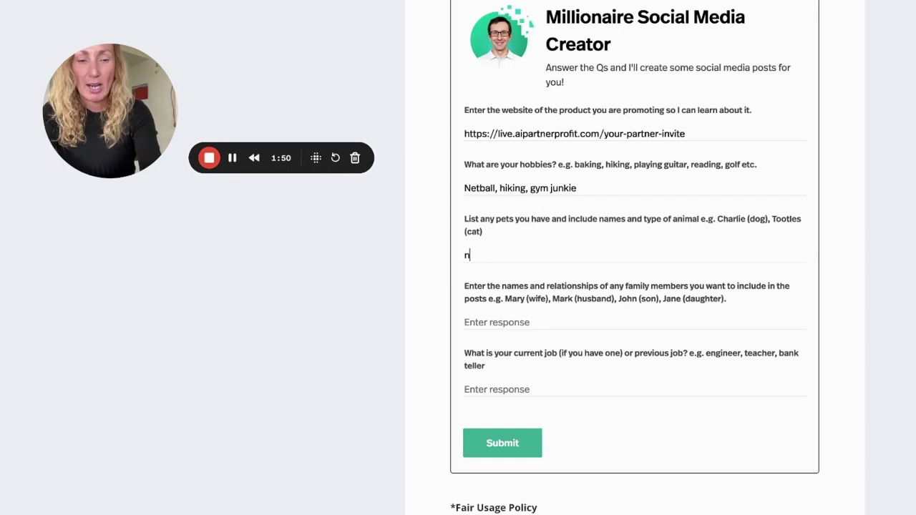
{"action": "left_click", "coordinate": [529, 322]}
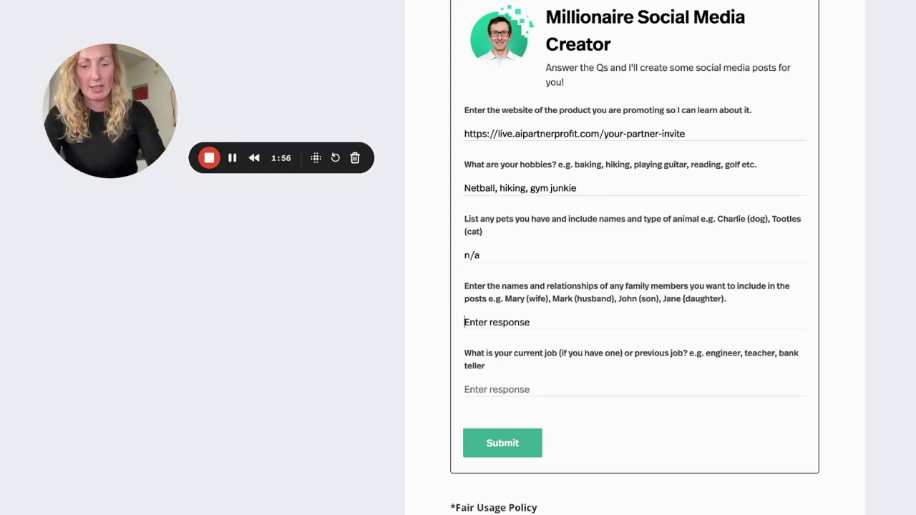
{"action": "type", "text": "Austi"}
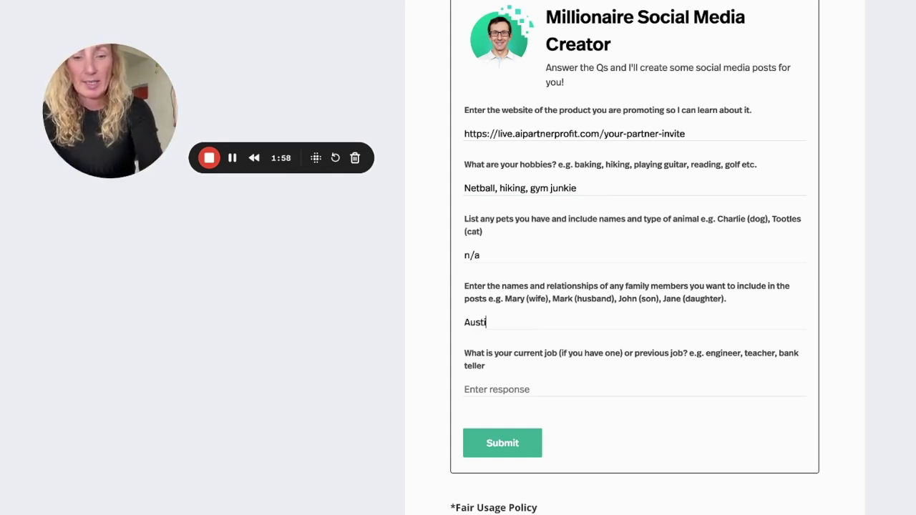
{"action": "type", "text": "ns 21"}
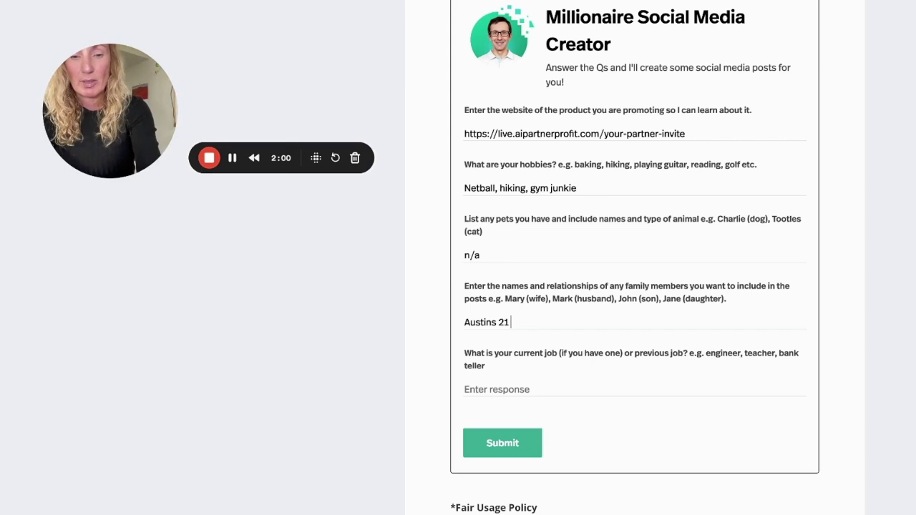
{"action": "type", "text": " years, No"}
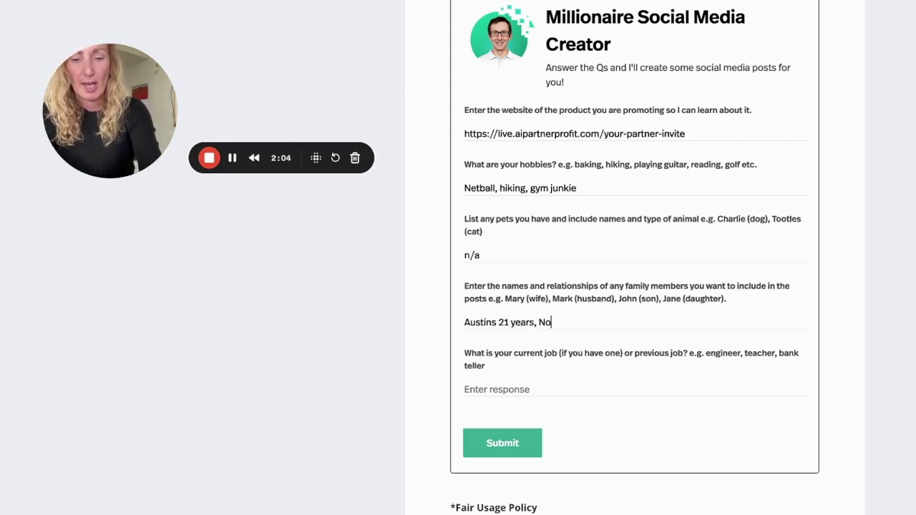
{"action": "type", "text": "ah 15"}
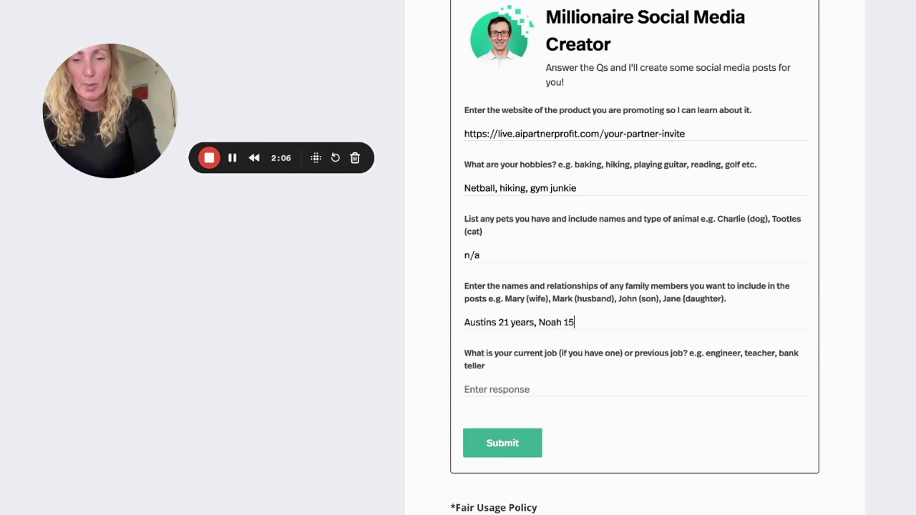
{"action": "type", "text": " years,"}
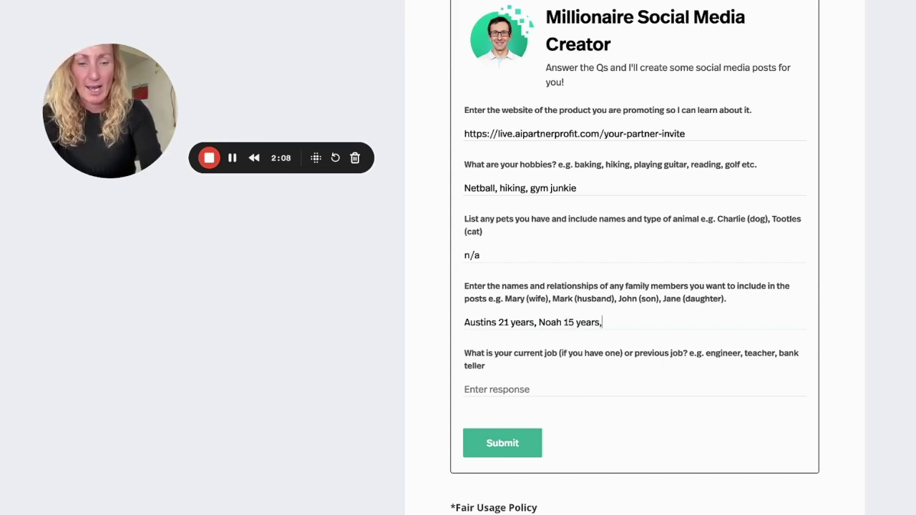
{"action": "type", "text": " Jase"}
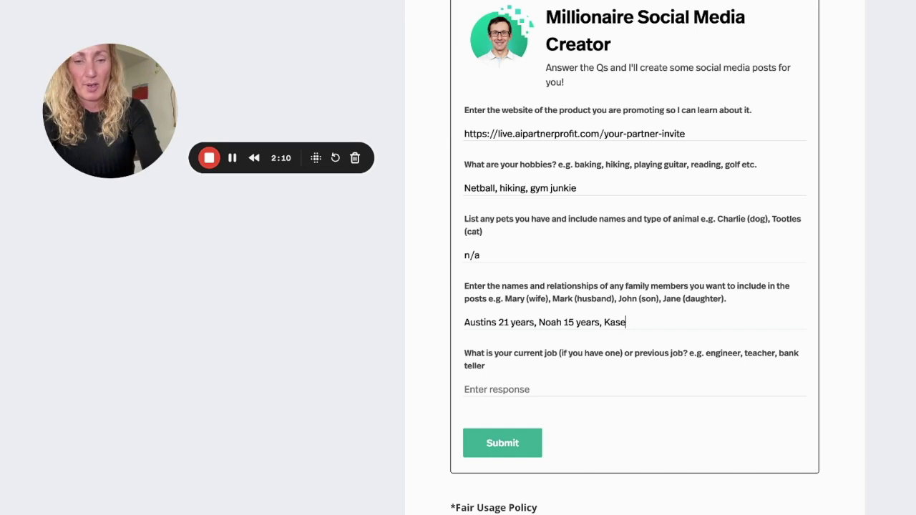
{"action": "type", "text": "y 14 years"}
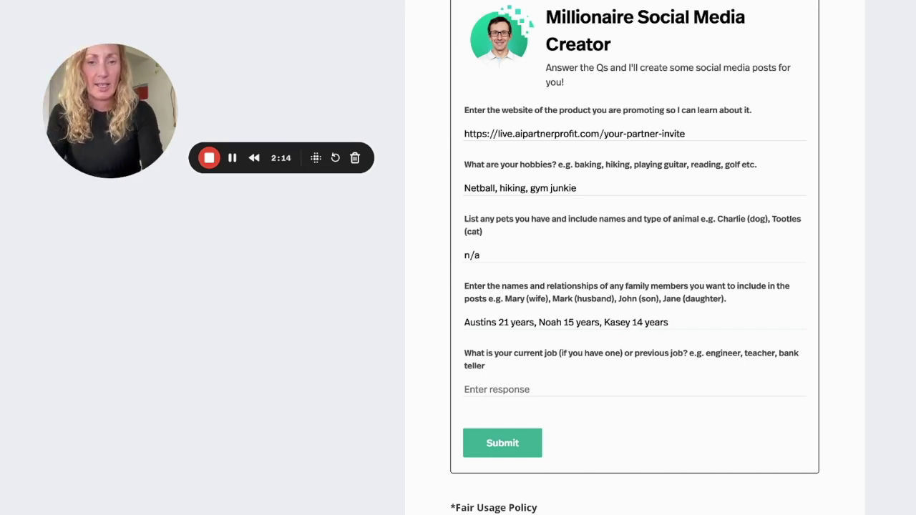
Step: Enter "Jv Manager Cheney Marketing" as the current job and submit the form to generate the social media posts
{"action": "left_click", "coordinate": [485, 389]}
{"action": "type", "text": "I"}
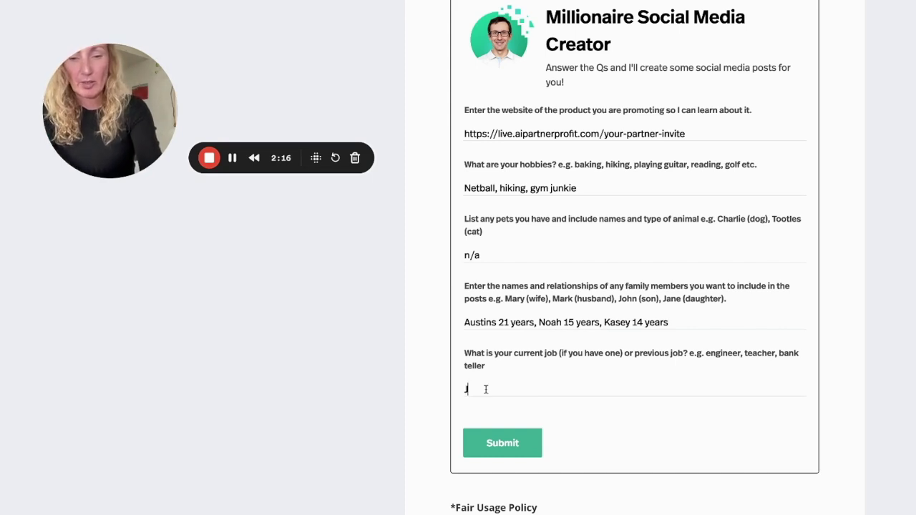
{"action": "type", "text": "v Manager"}
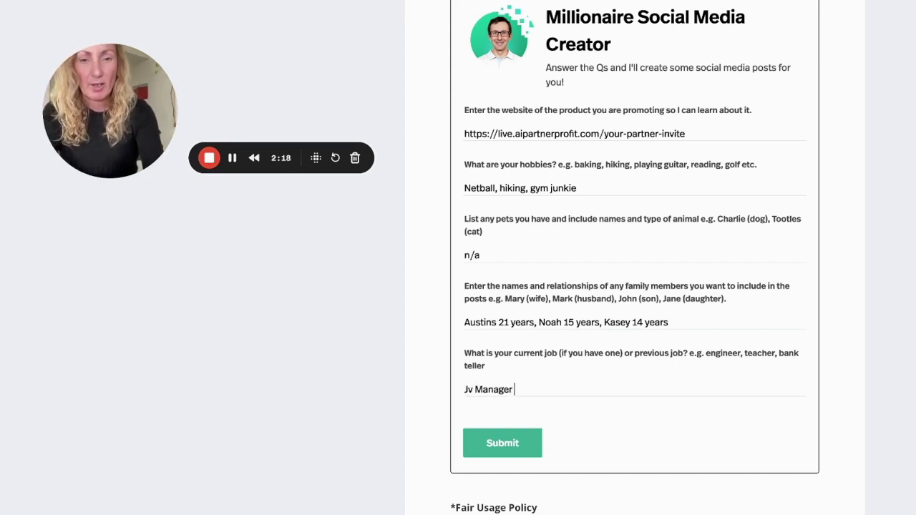
{"action": "type", "text": " Chene"}
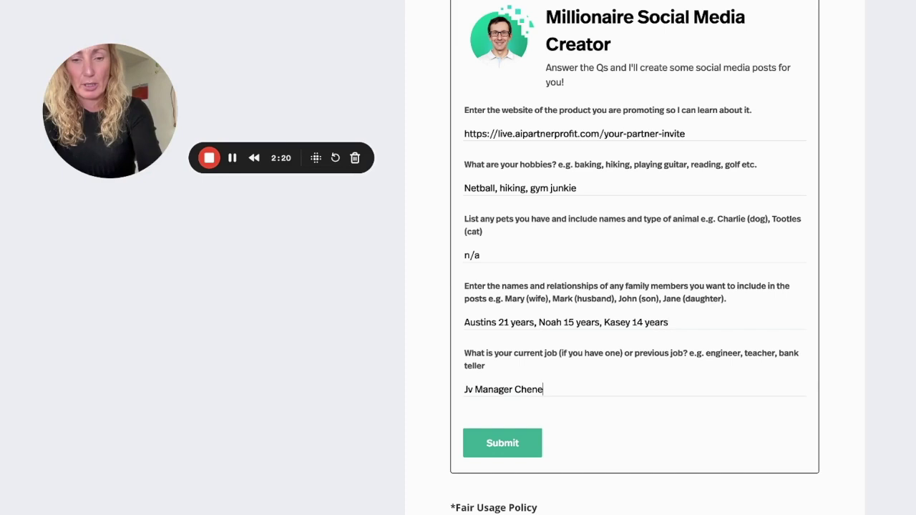
{"action": "type", "text": "y Marke"}
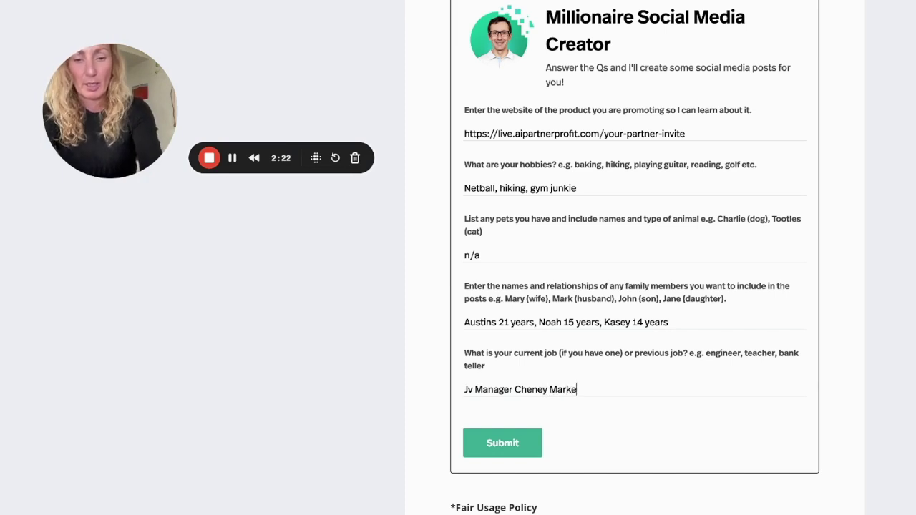
{"action": "type", "text": "ting"}
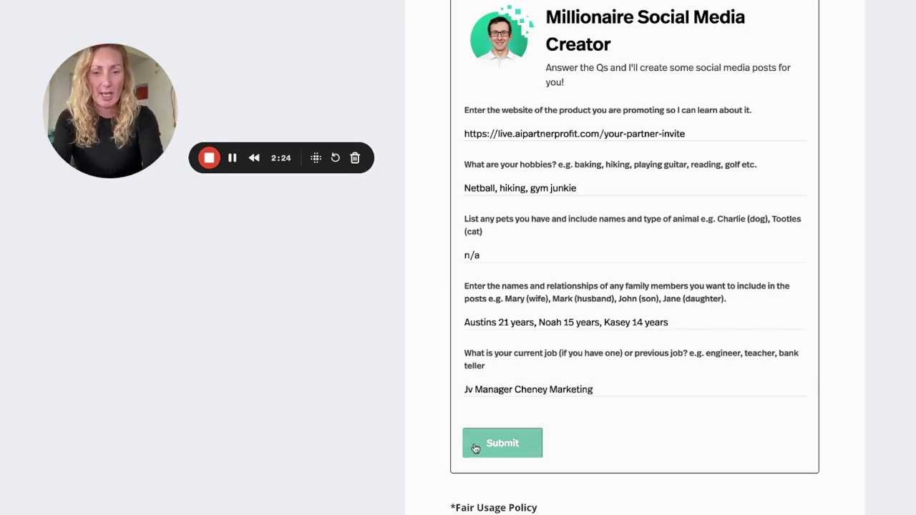
{"action": "left_click", "coordinate": [475, 447]}
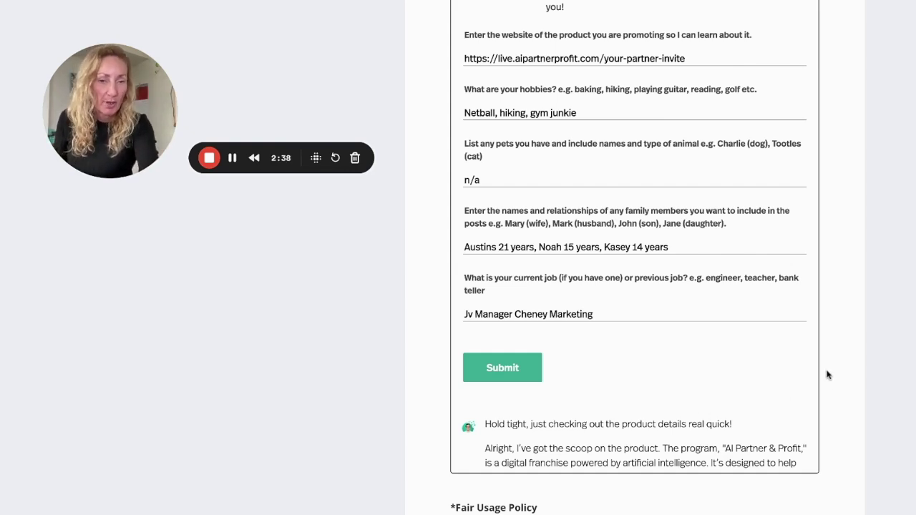
Step: Read through the generated product summary and the personalized story posts down to the end of the response
{"action": "scroll", "coordinate": [826, 375], "scroll_direction": "down", "scroll_amount": 1}
{"action": "scroll", "coordinate": [826, 375], "scroll_direction": "down", "scroll_amount": 3}
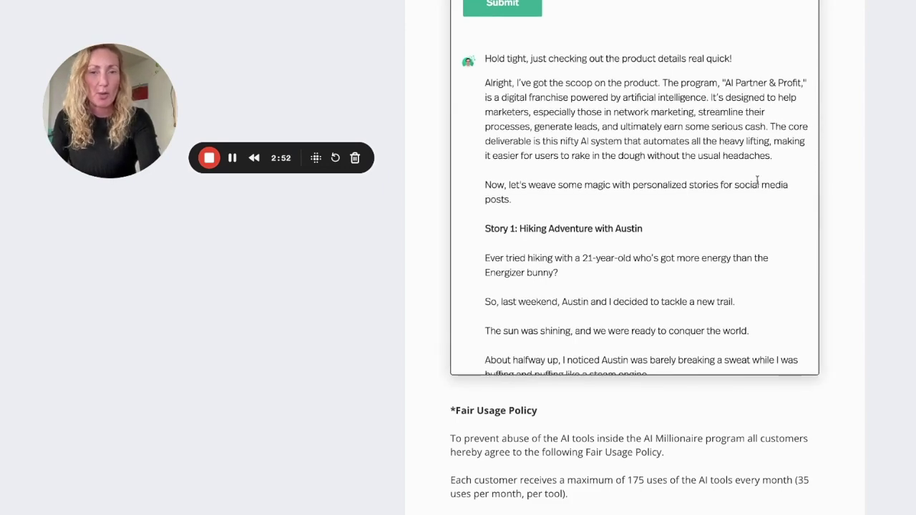
{"action": "scroll", "coordinate": [758, 228], "scroll_direction": "down", "scroll_amount": 5}
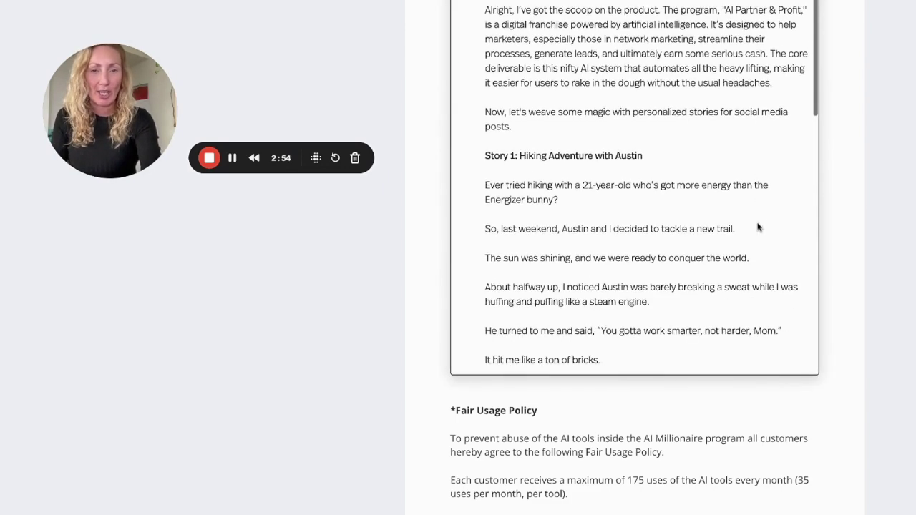
{"action": "scroll", "coordinate": [757, 228], "scroll_direction": "down", "scroll_amount": 1}
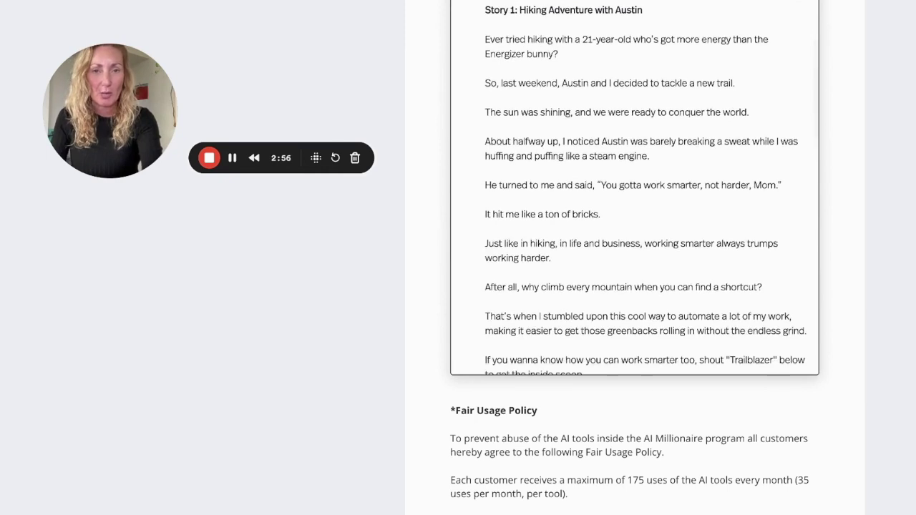
{"action": "scroll", "coordinate": [634, 187], "scroll_direction": "up", "scroll_amount": 2}
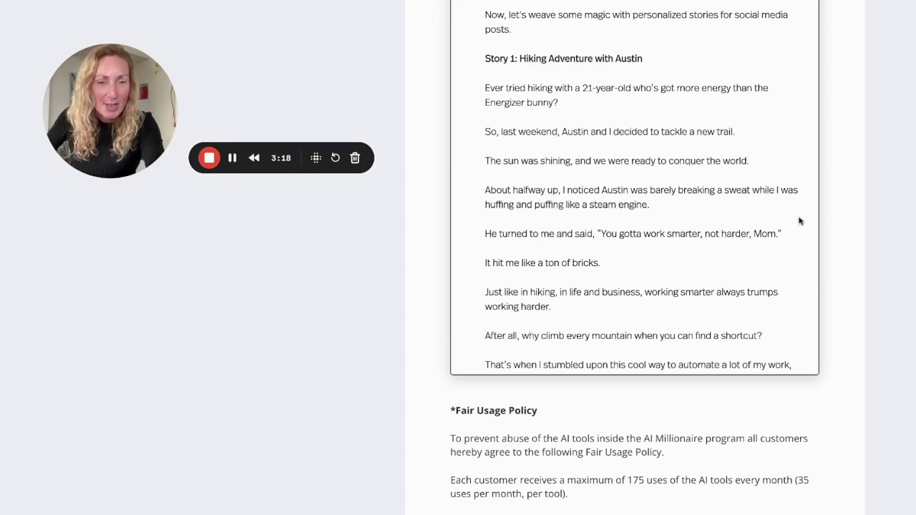
{"action": "scroll", "coordinate": [799, 221], "scroll_direction": "down", "scroll_amount": 4}
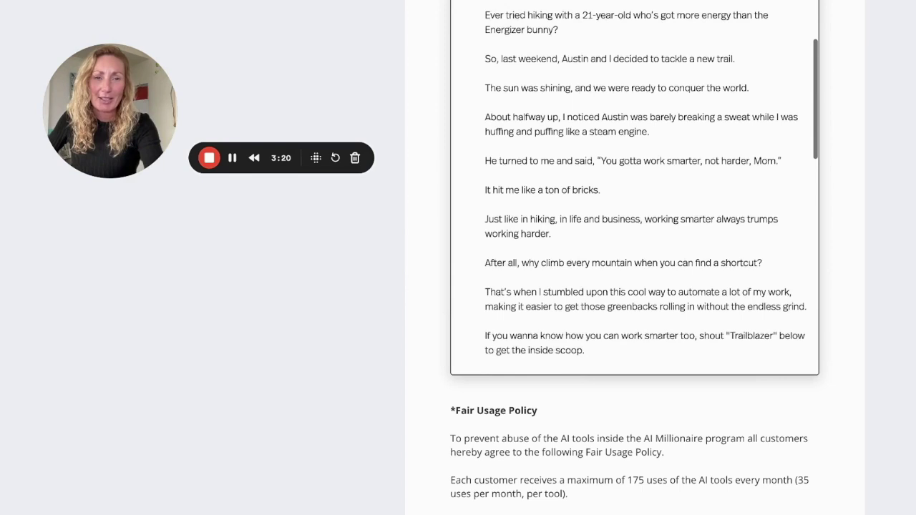
{"action": "scroll", "coordinate": [634, 187], "scroll_direction": "down", "scroll_amount": 1}
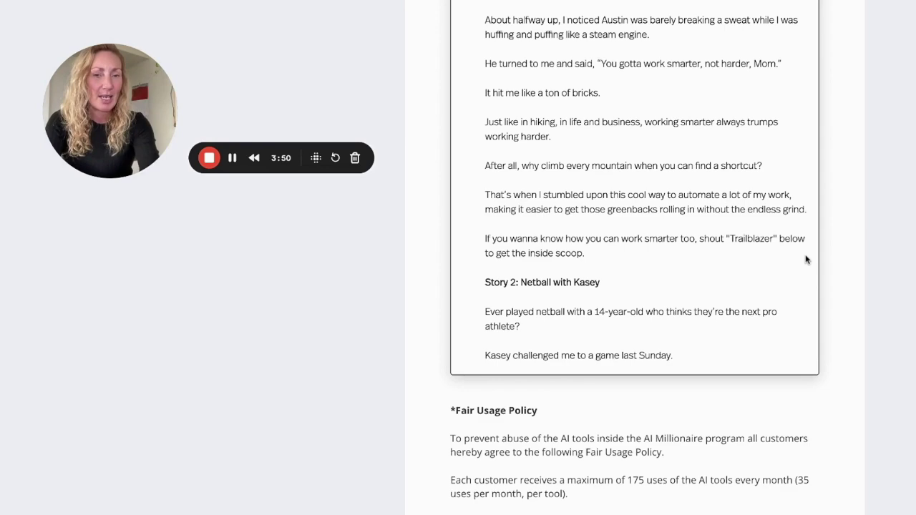
{"action": "scroll", "coordinate": [806, 259], "scroll_direction": "down", "scroll_amount": 5}
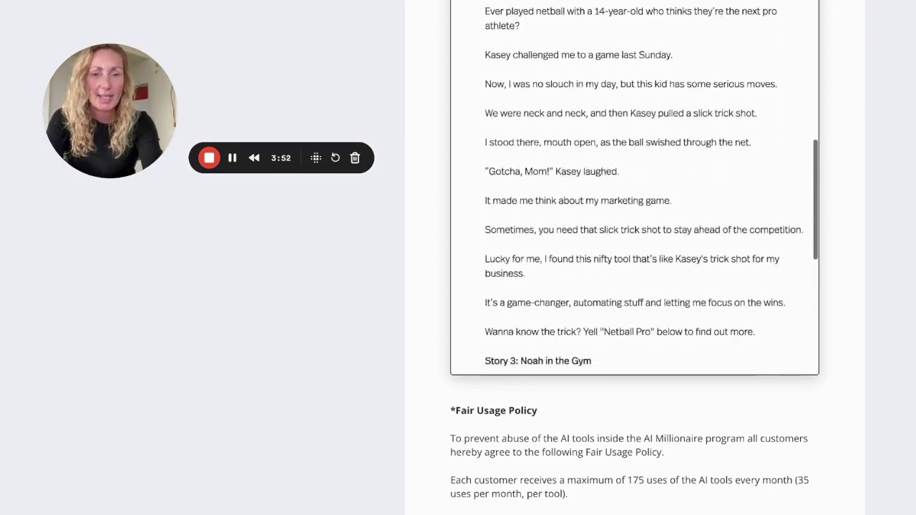
{"action": "scroll", "coordinate": [806, 259], "scroll_direction": "down", "scroll_amount": 6}
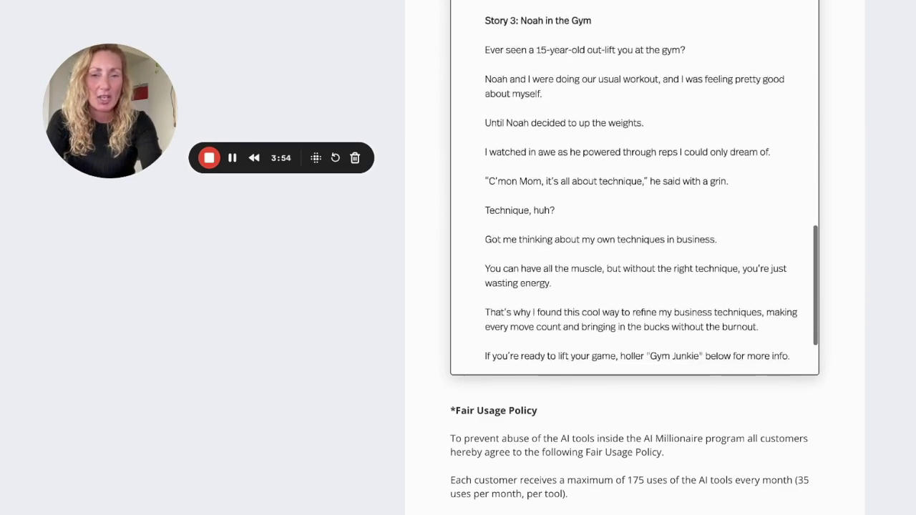
{"action": "scroll", "coordinate": [634, 215], "scroll_direction": "down", "scroll_amount": 4}
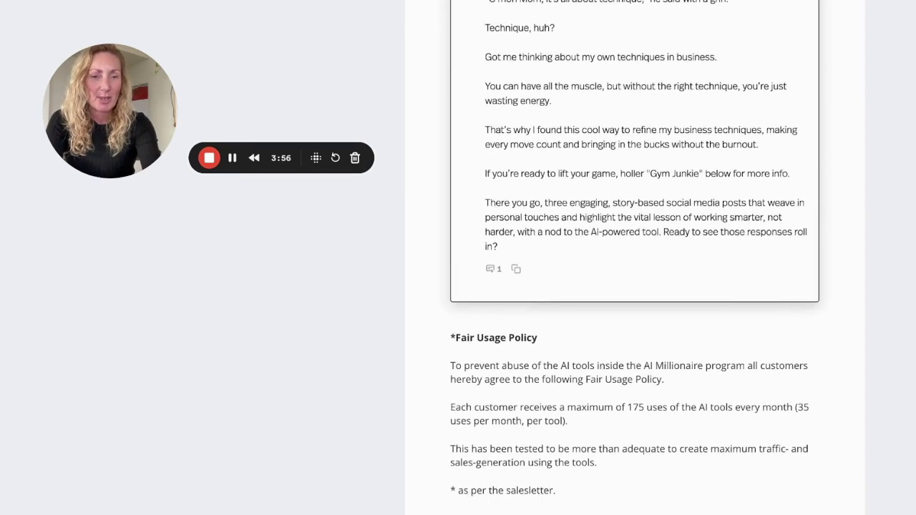
{"action": "scroll", "coordinate": [634, 150], "scroll_direction": "up", "scroll_amount": 7}
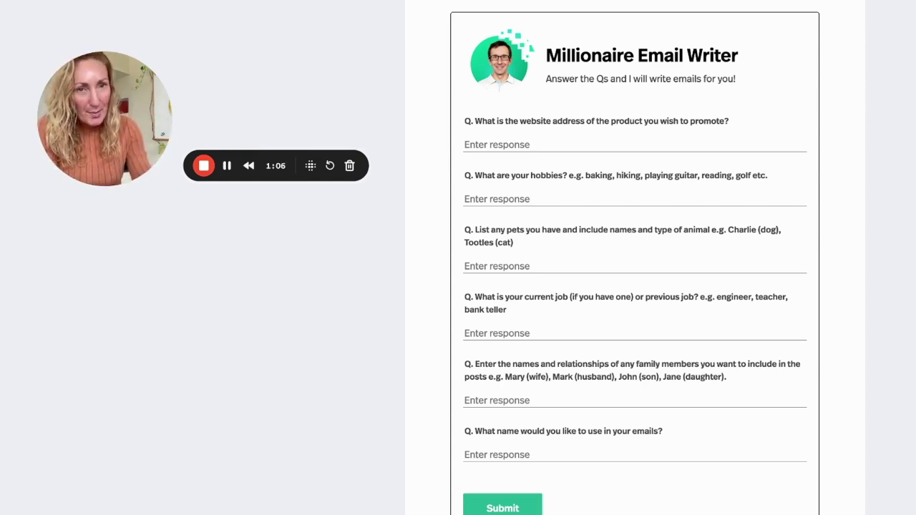
{"action": "left_click", "coordinate": [551, 142]}
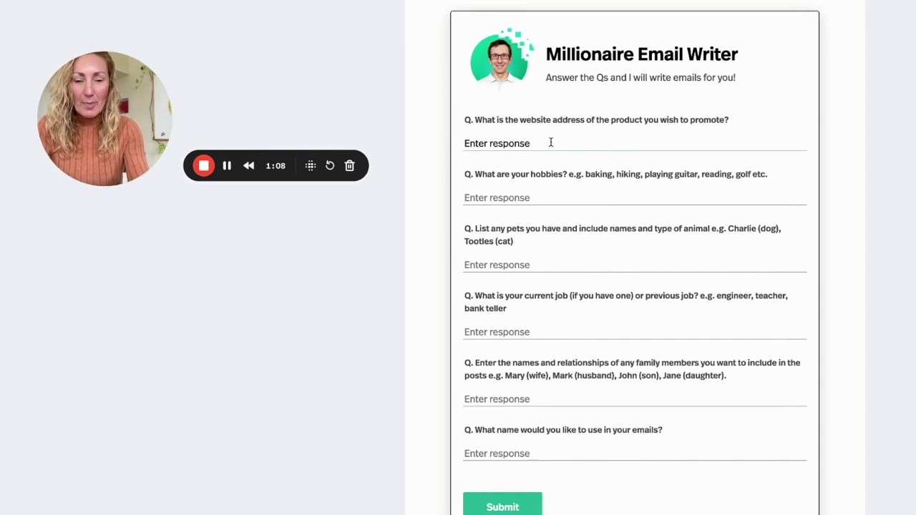
{"action": "type", "text": "https://live.aimillionaire.co/invite-only"}
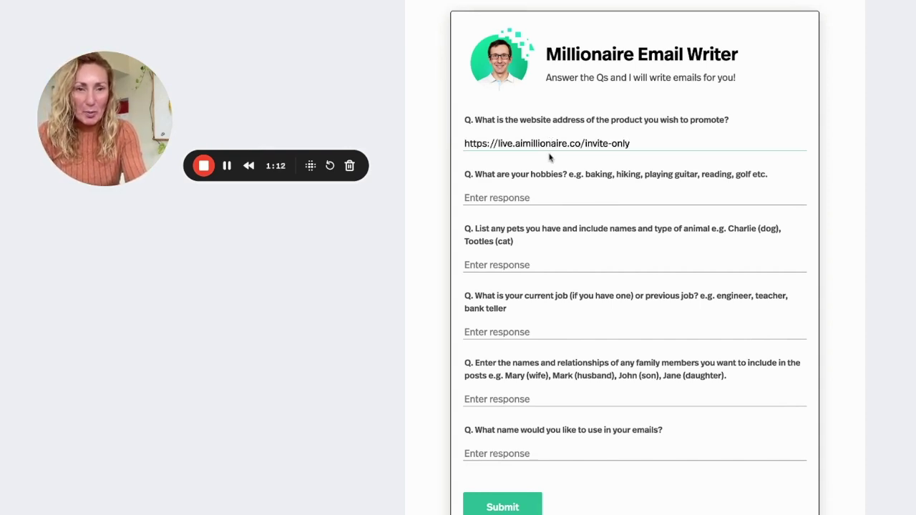
{"action": "left_click", "coordinate": [527, 196]}
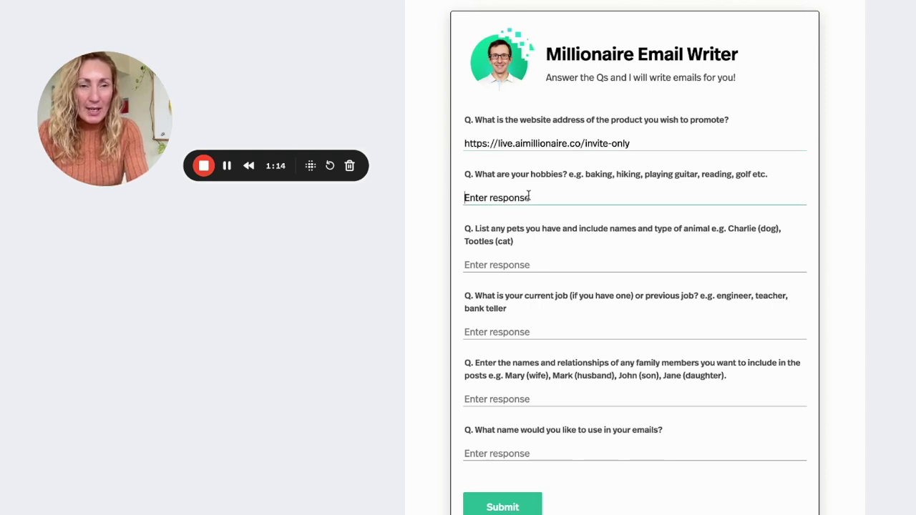
{"action": "type", "text": "Hik"}
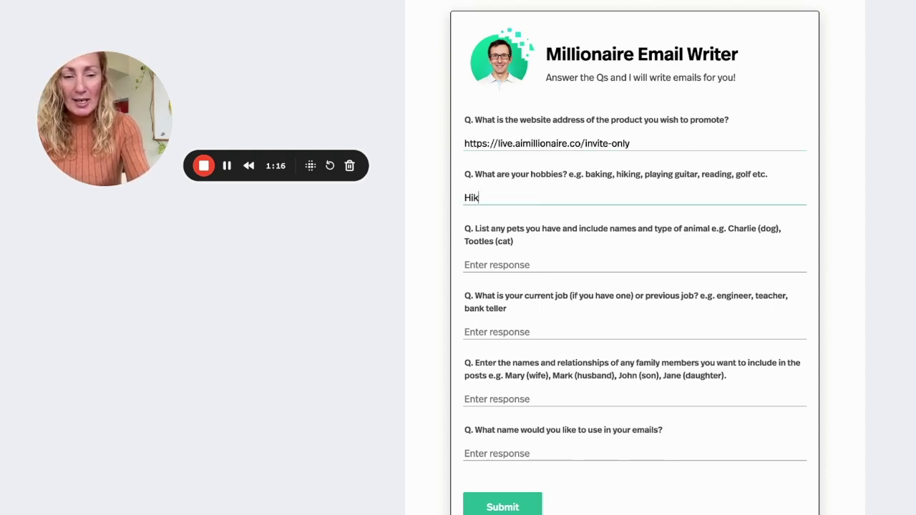
{"action": "type", "text": "ing, netball"}
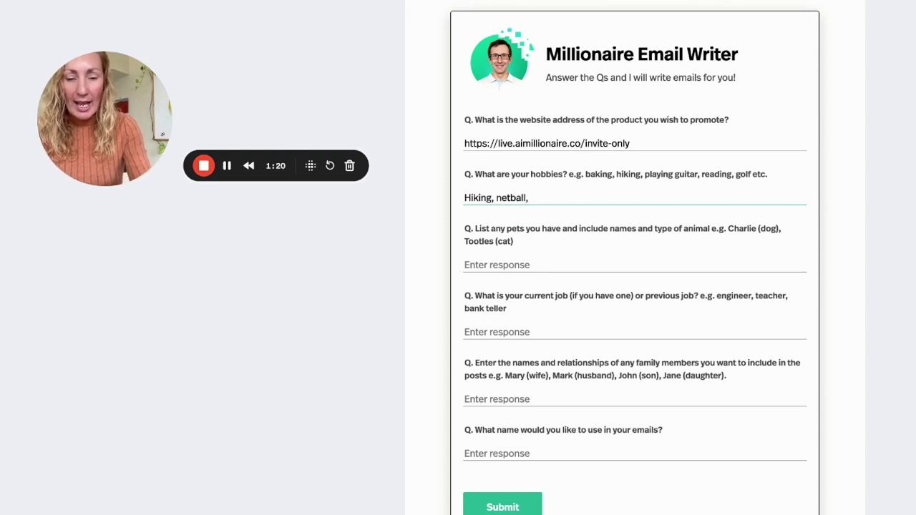
{"action": "type", "text": ", gy"}
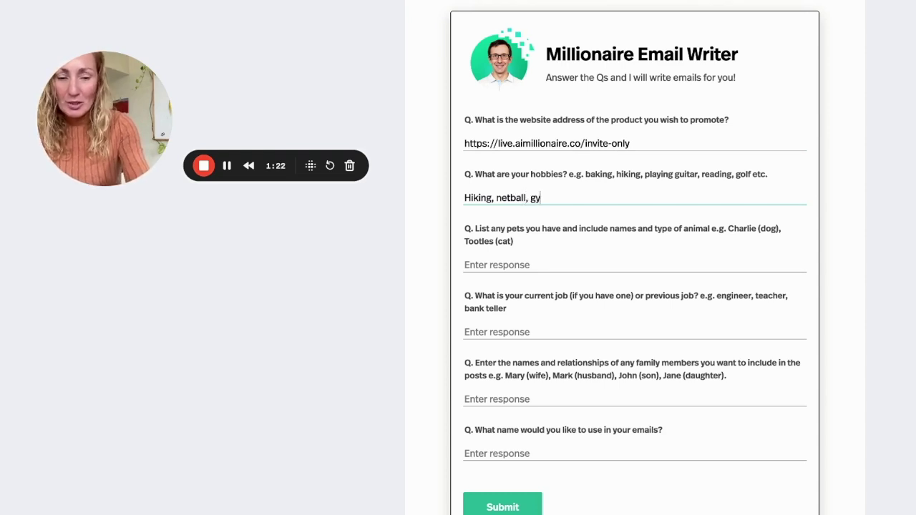
{"action": "type", "text": "m"}
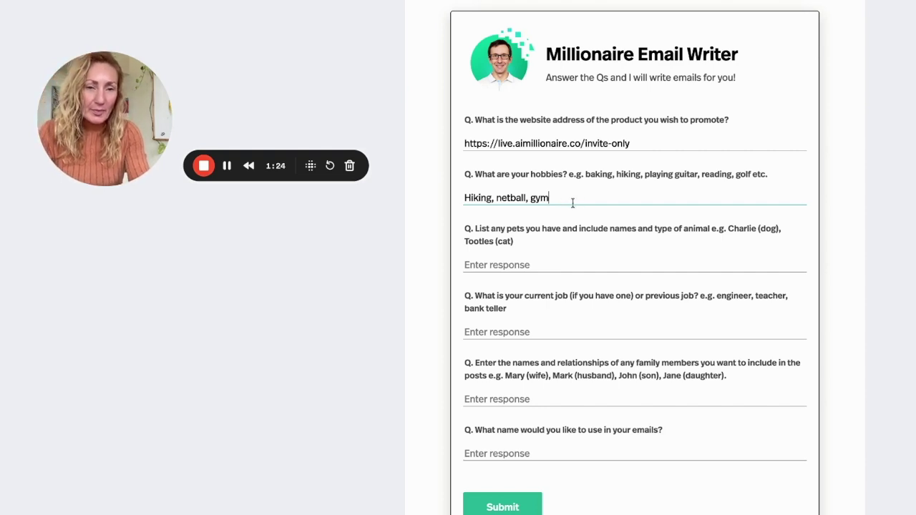
{"action": "type", "text": ", art"}
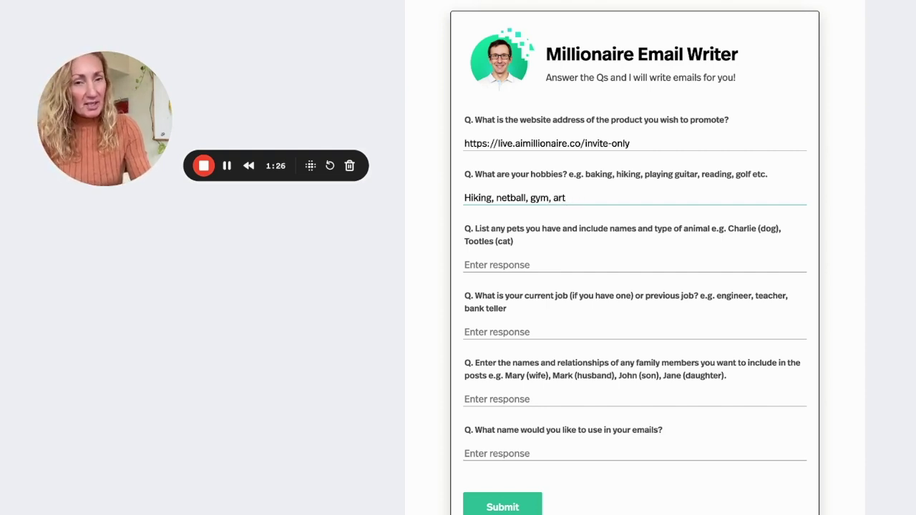
Step: Answer the pets question with "n/a" and enter "Operations and JV Manger" as the current job
{"action": "left_click", "coordinate": [551, 266]}
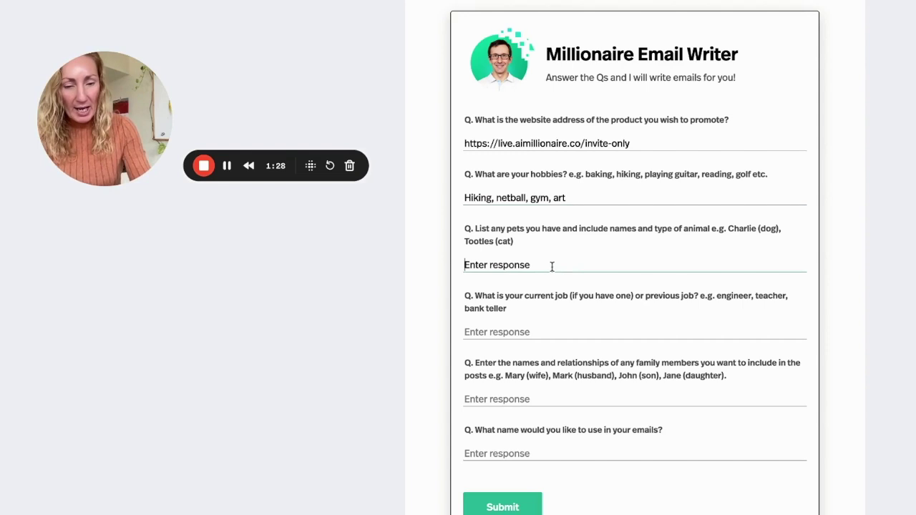
{"action": "type", "text": "n/a"}
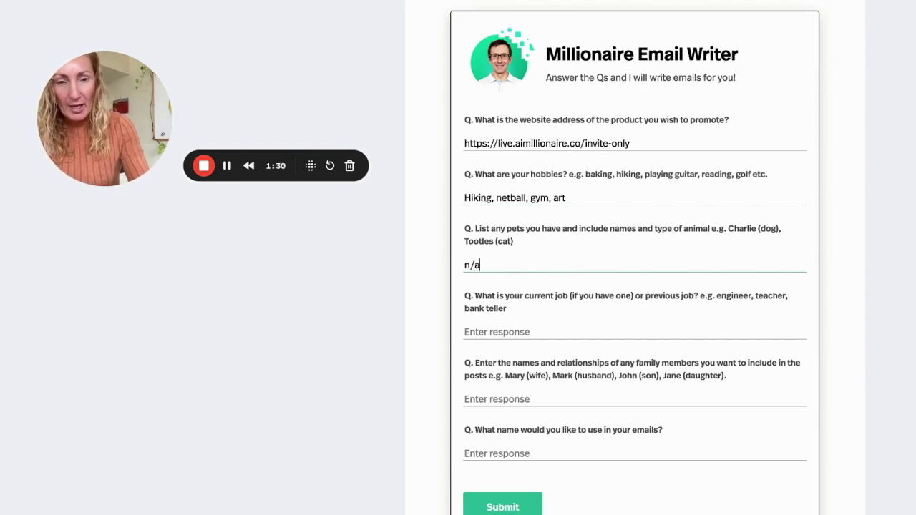
{"action": "left_click", "coordinate": [521, 330]}
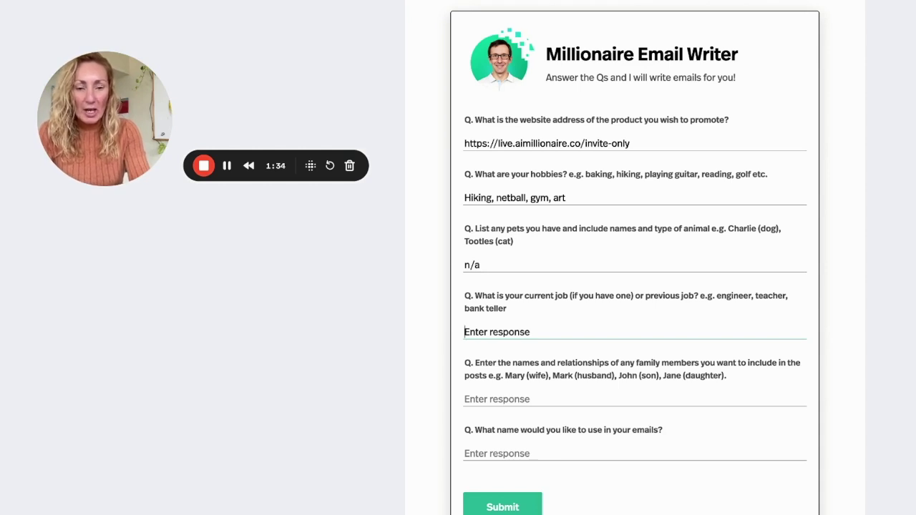
{"action": "type", "text": "Oper"}
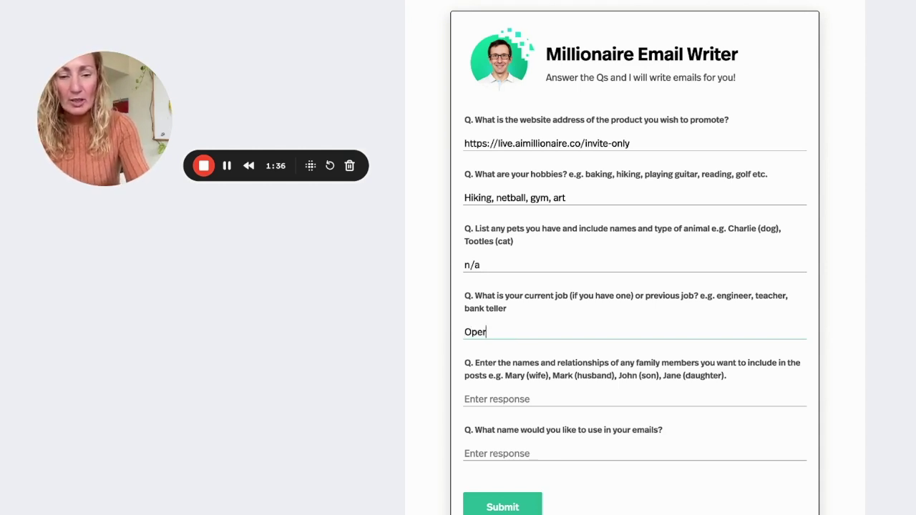
{"action": "type", "text": "ations anna"}
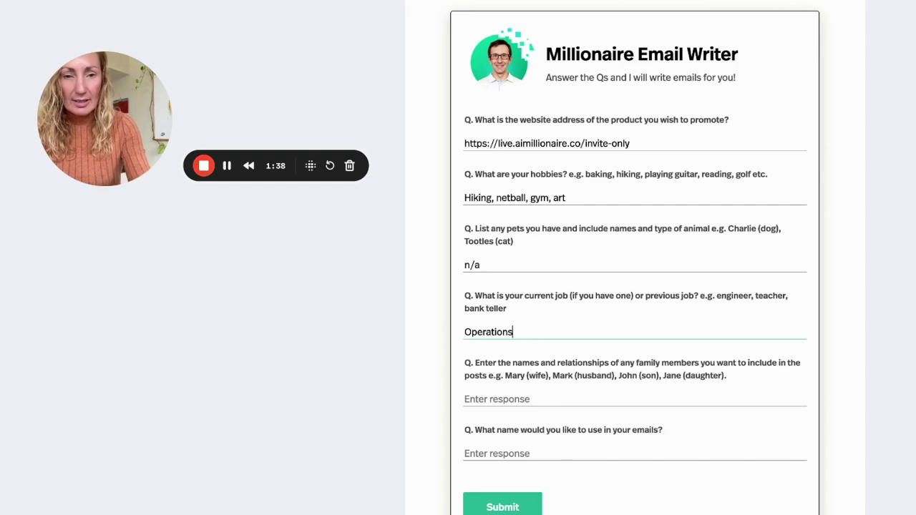
{"action": "key", "text": "BackSpace"}
{"action": "key", "text": "BackSpace"}
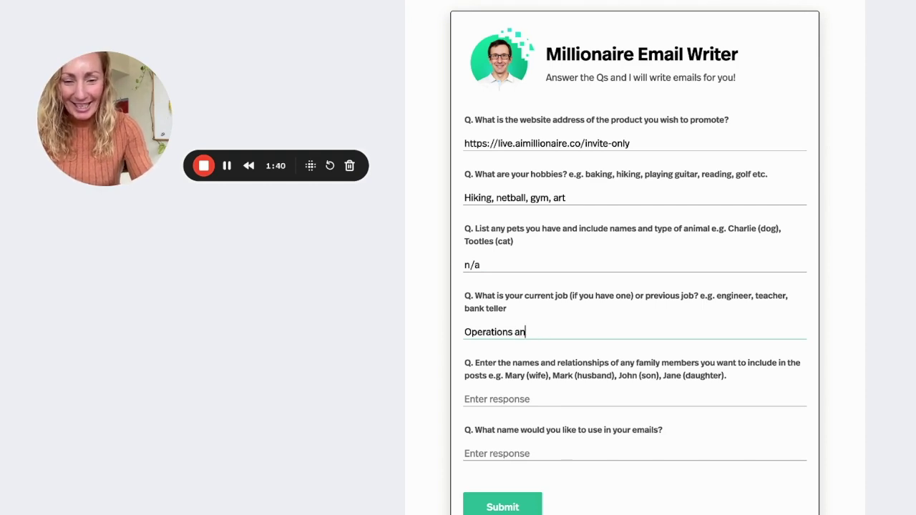
{"action": "type", "text": "d JV Mangaer"}
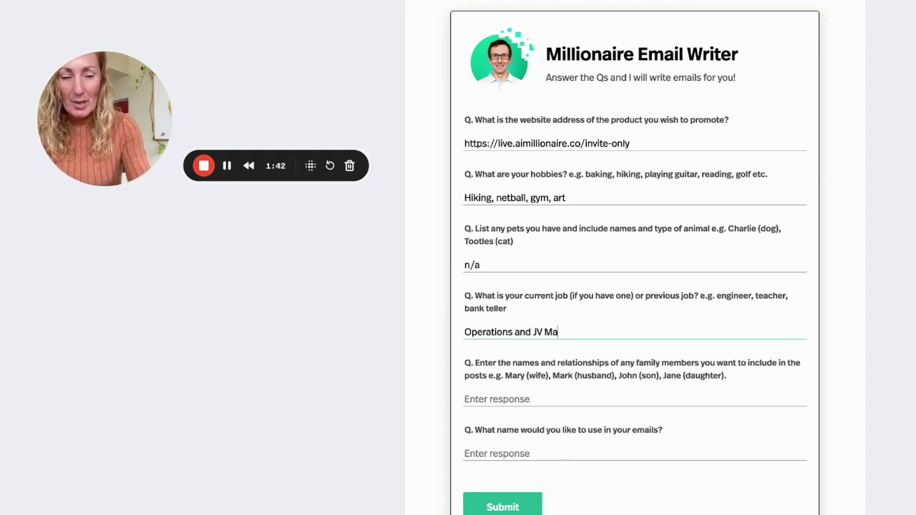
{"action": "key", "text": "BackSpace"}
{"action": "key", "text": "BackSpace"}
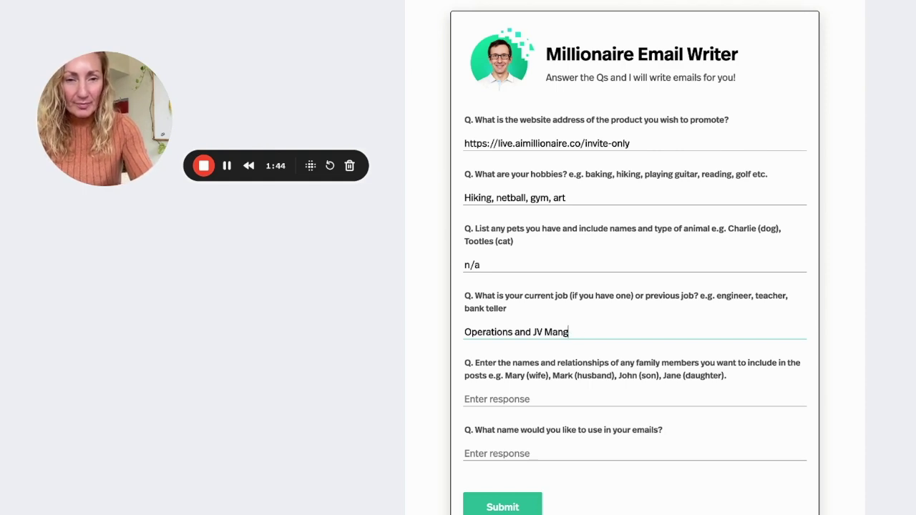
{"action": "type", "text": "er"}
Step: List the three family members' names with their ages, 21, 15 and 14 years, in the family question
{"action": "left_click", "coordinate": [553, 393]}
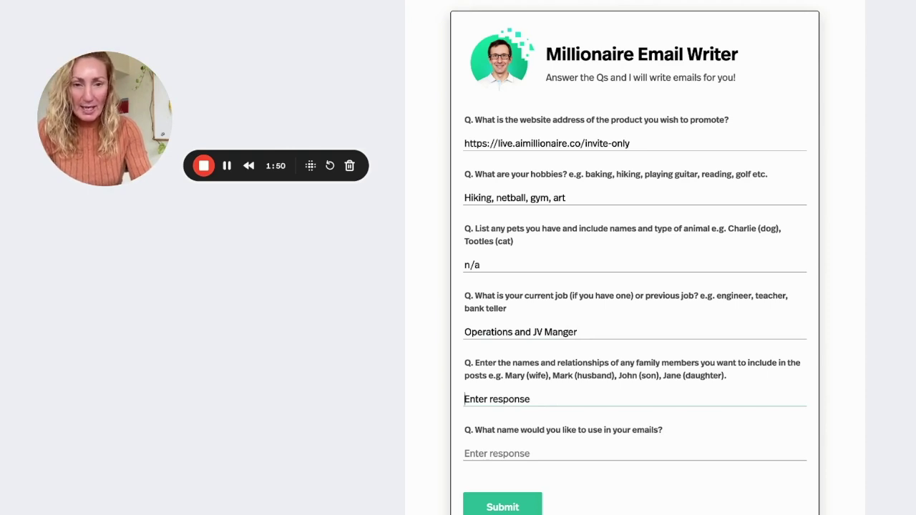
{"action": "type", "text": "Aust"}
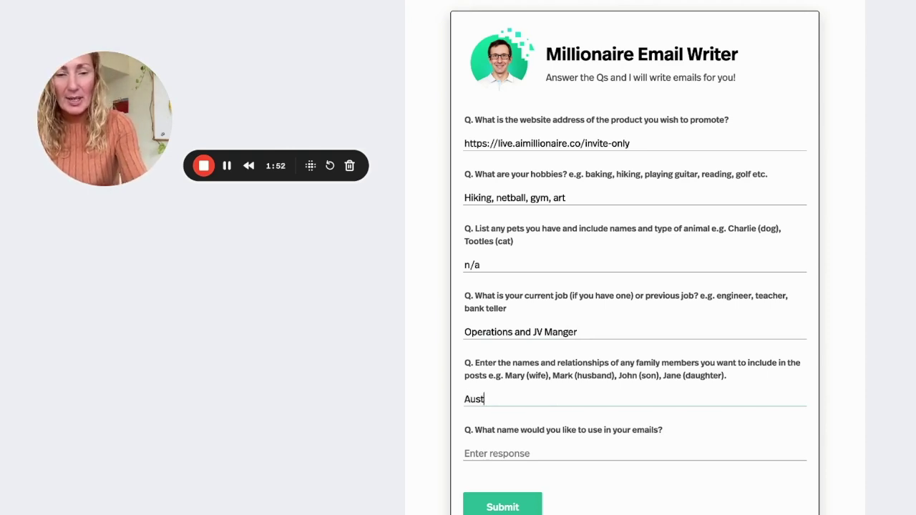
{"action": "type", "text": "in 21"}
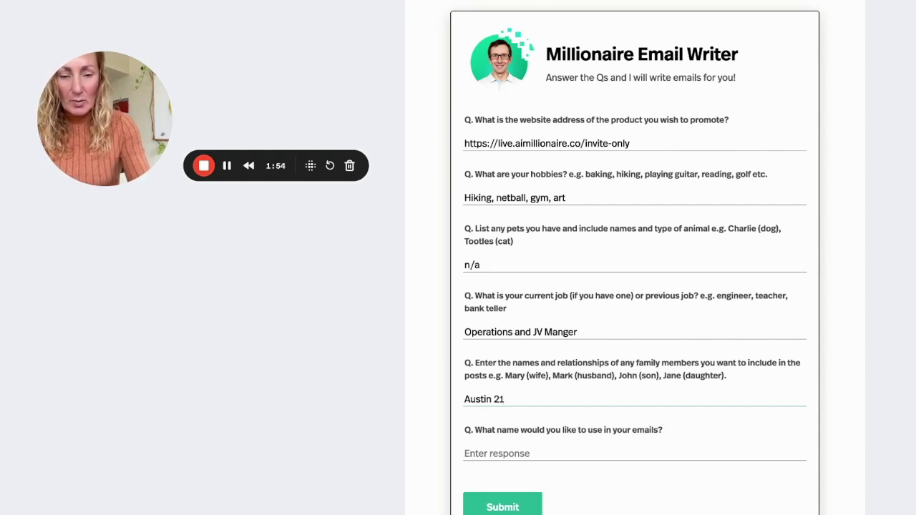
{"action": "type", "text": "years"}
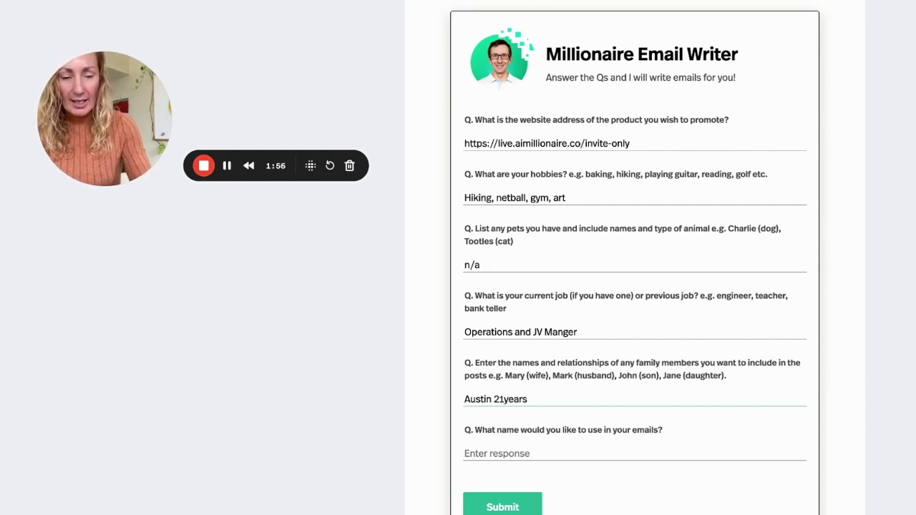
{"action": "type", "text": " Noah"}
{"action": "key", "text": "BackSpace"}
{"action": "key", "text": "BackSpace"}
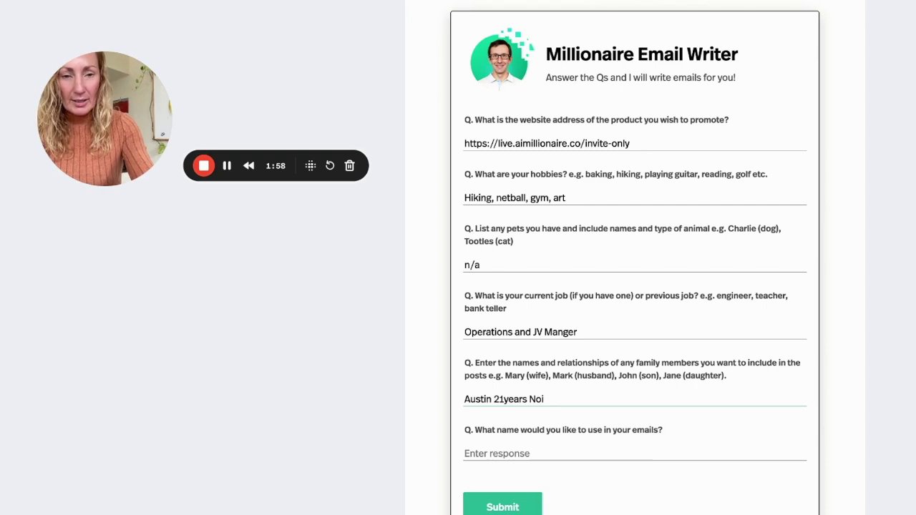
{"action": "type", "text": "ah"}
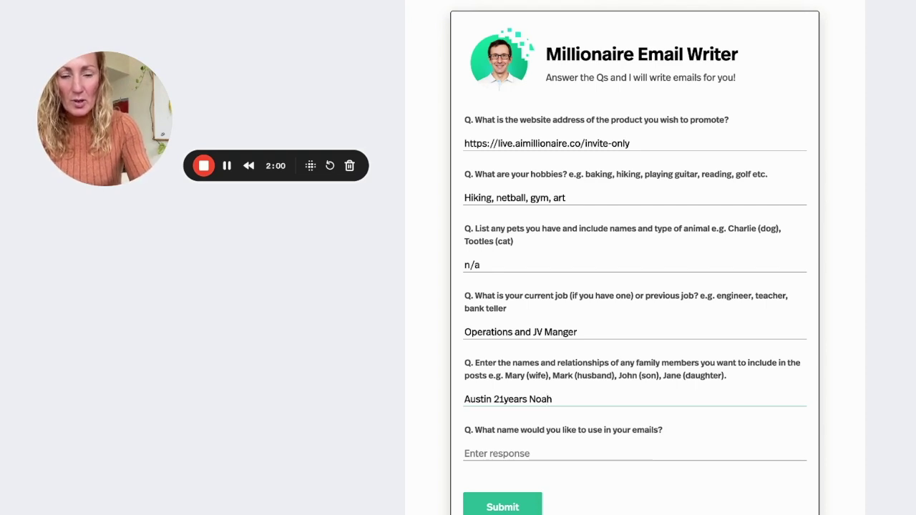
{"action": "type", "text": " 15year"}
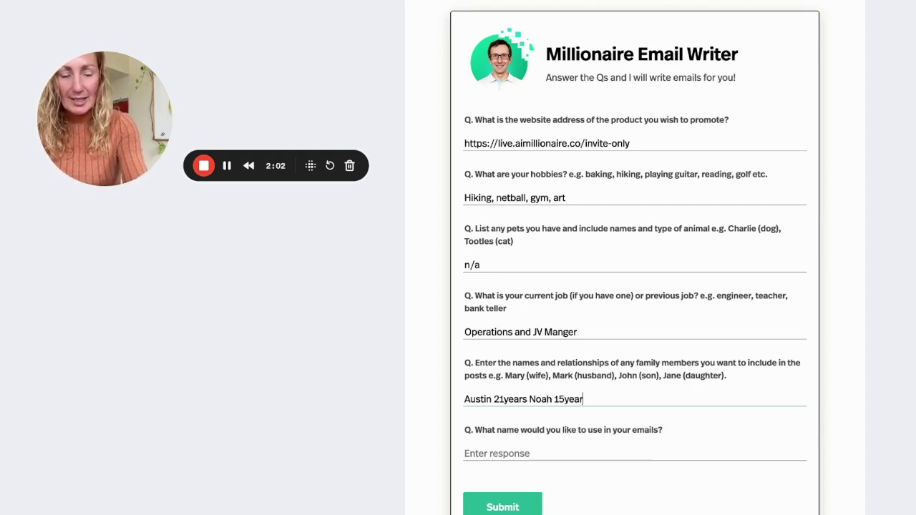
{"action": "type", "text": "s K"}
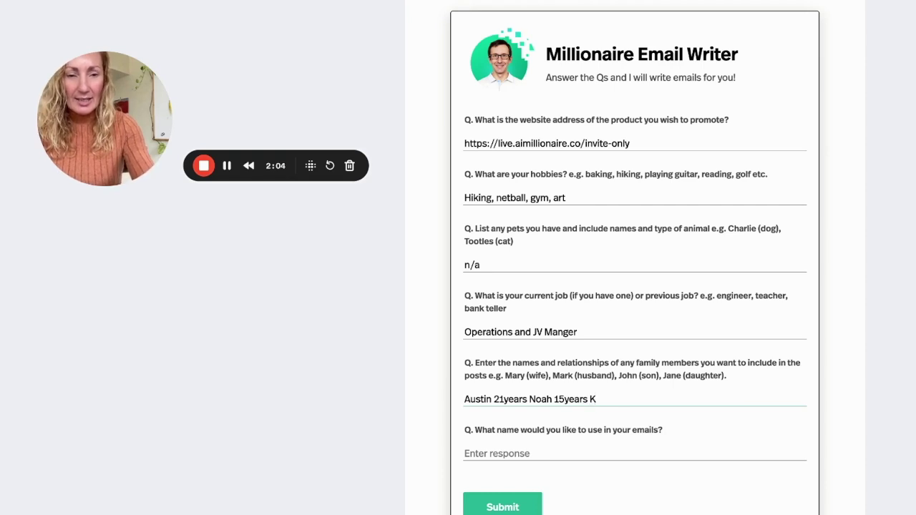
{"action": "type", "text": "asey "}
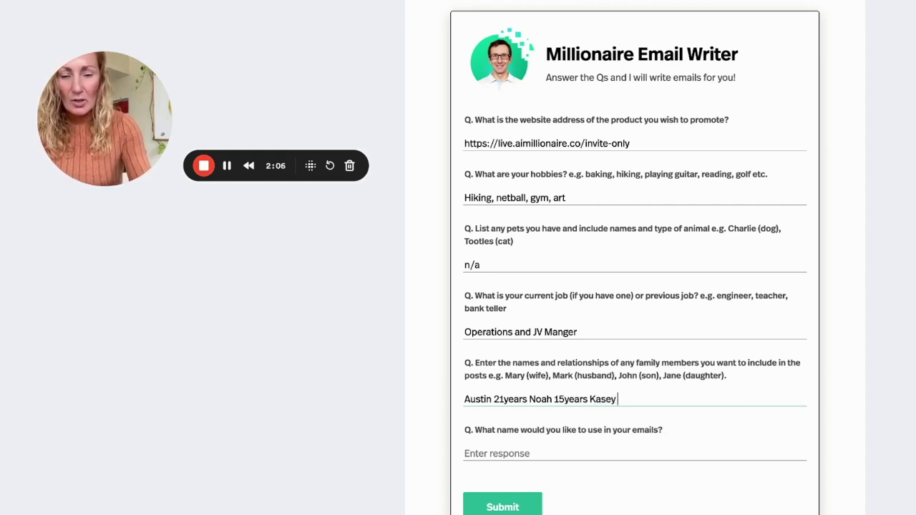
{"action": "type", "text": "14 years"}
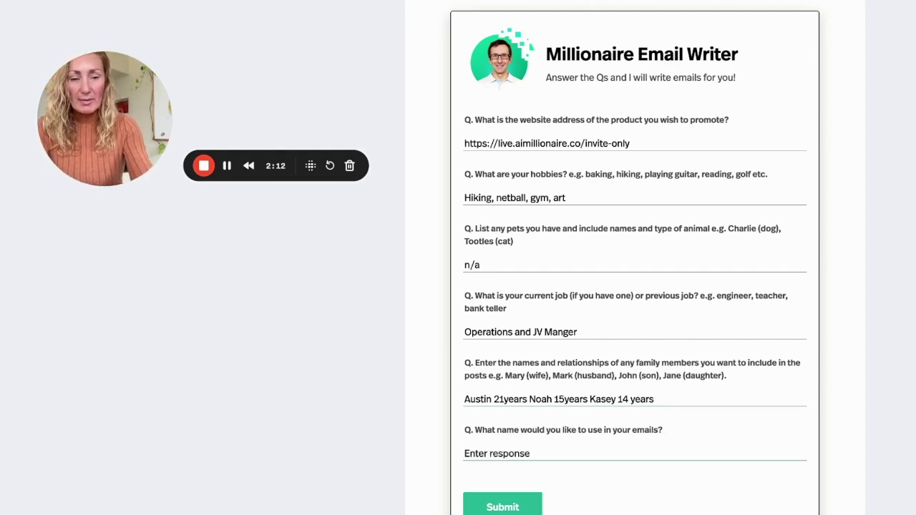
Step: Enter the sender's first name for the emails and submit the form to generate the promotional emails
{"action": "type", "text": "Paula-Marer"}
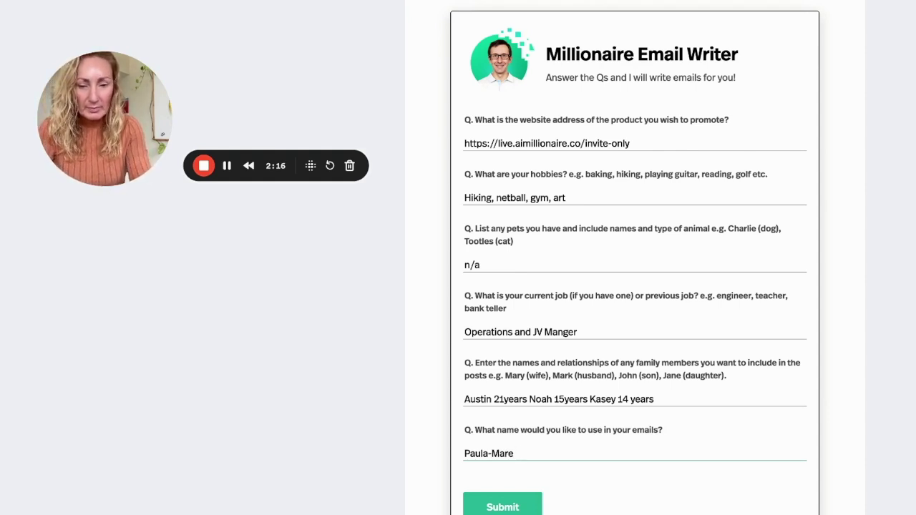
{"action": "scroll", "coordinate": [794, 438], "scroll_direction": "down", "scroll_amount": 2}
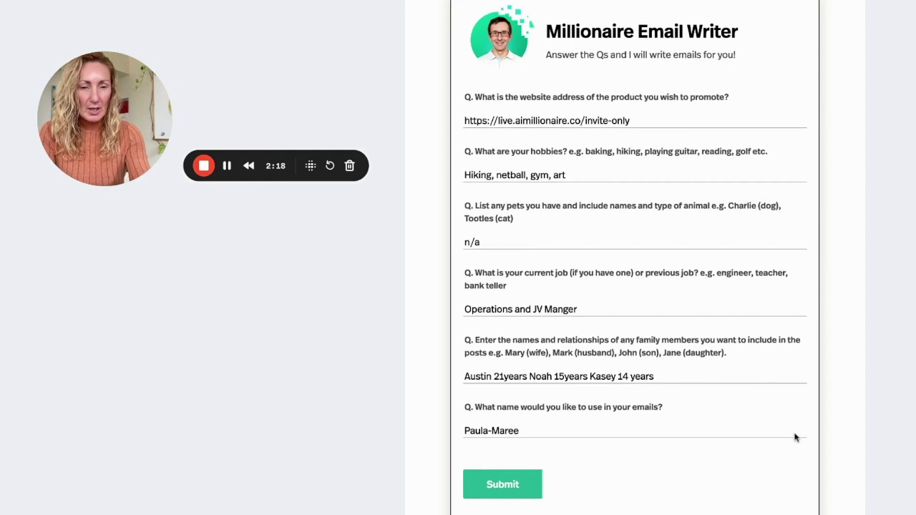
{"action": "left_click", "coordinate": [503, 410]}
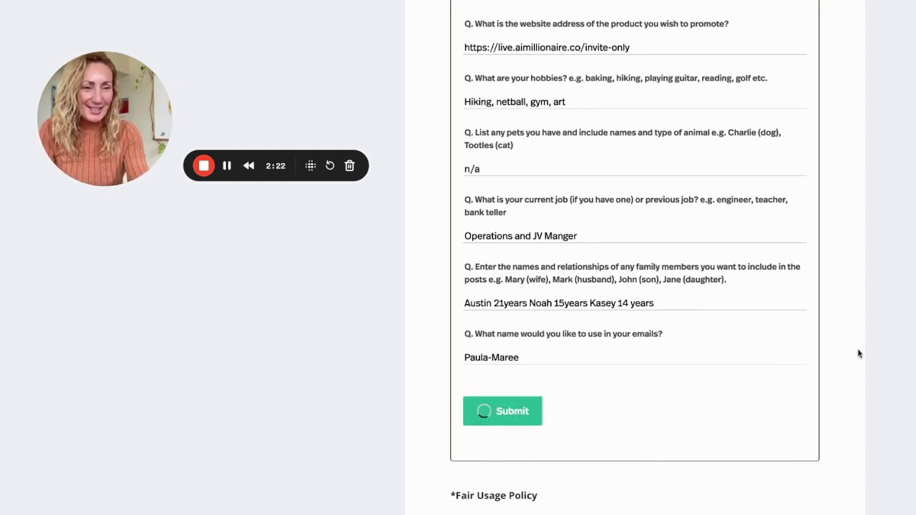
{"action": "scroll", "coordinate": [843, 350], "scroll_direction": "down", "scroll_amount": 1}
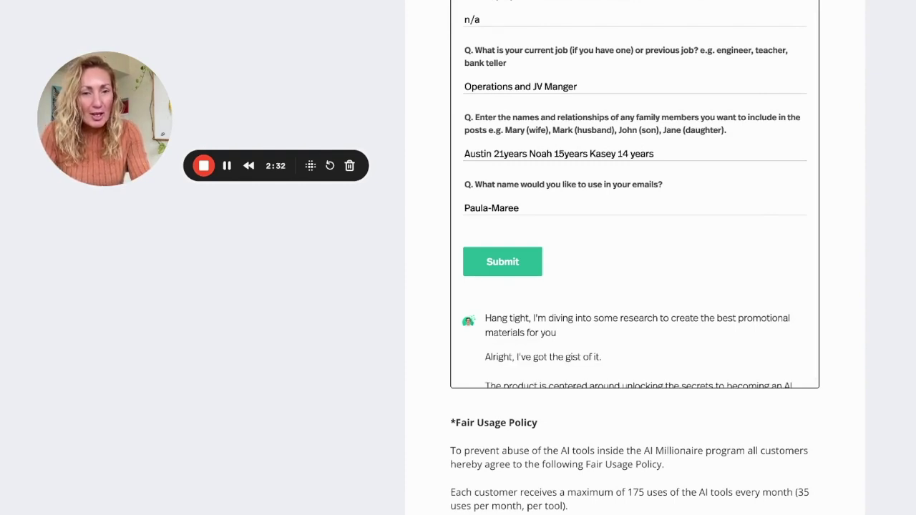
{"action": "scroll", "coordinate": [830, 344], "scroll_direction": "down", "scroll_amount": 1}
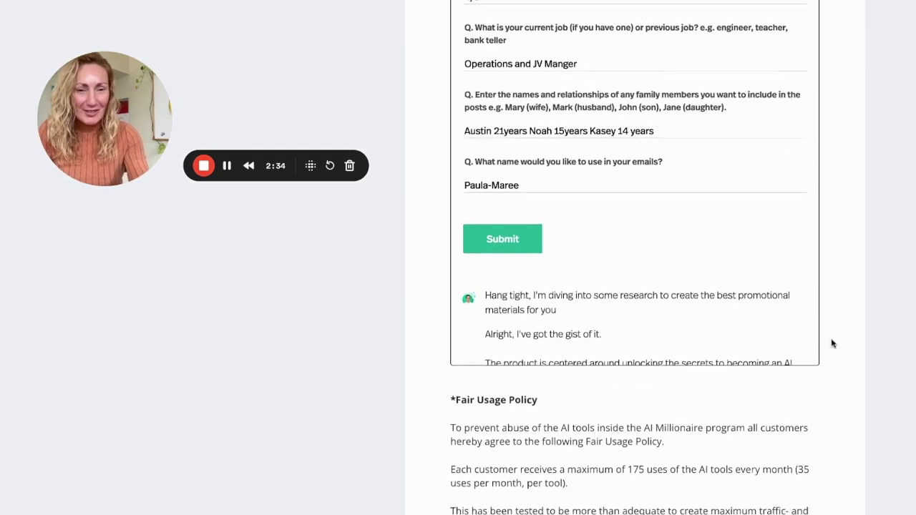